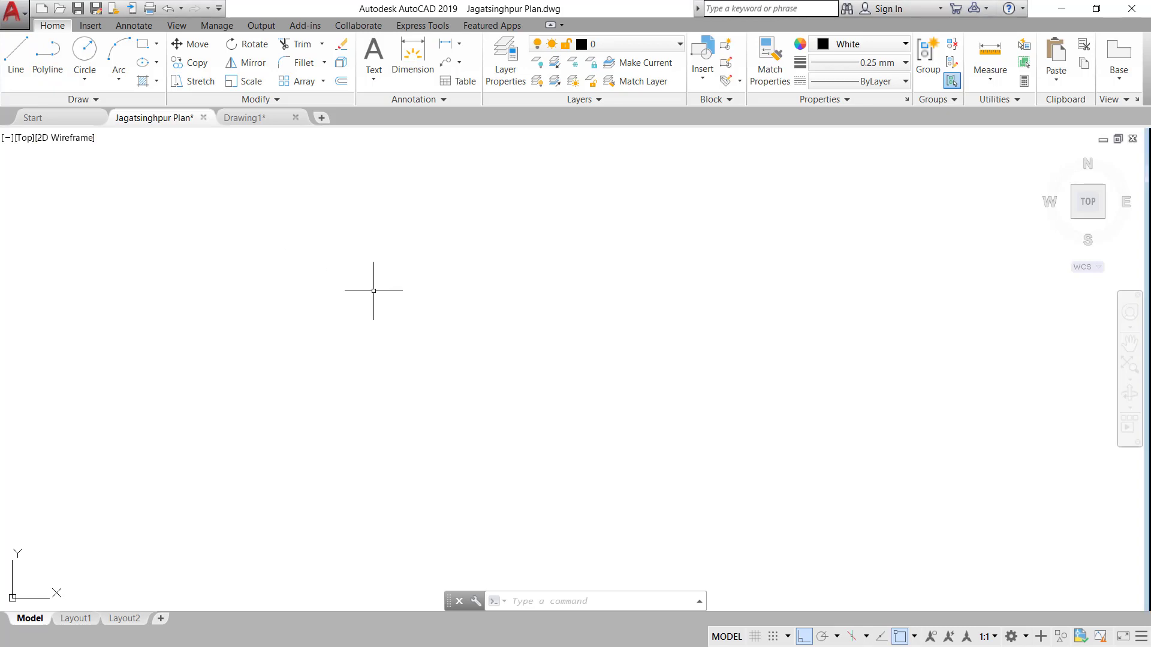
pyautogui.write('L')
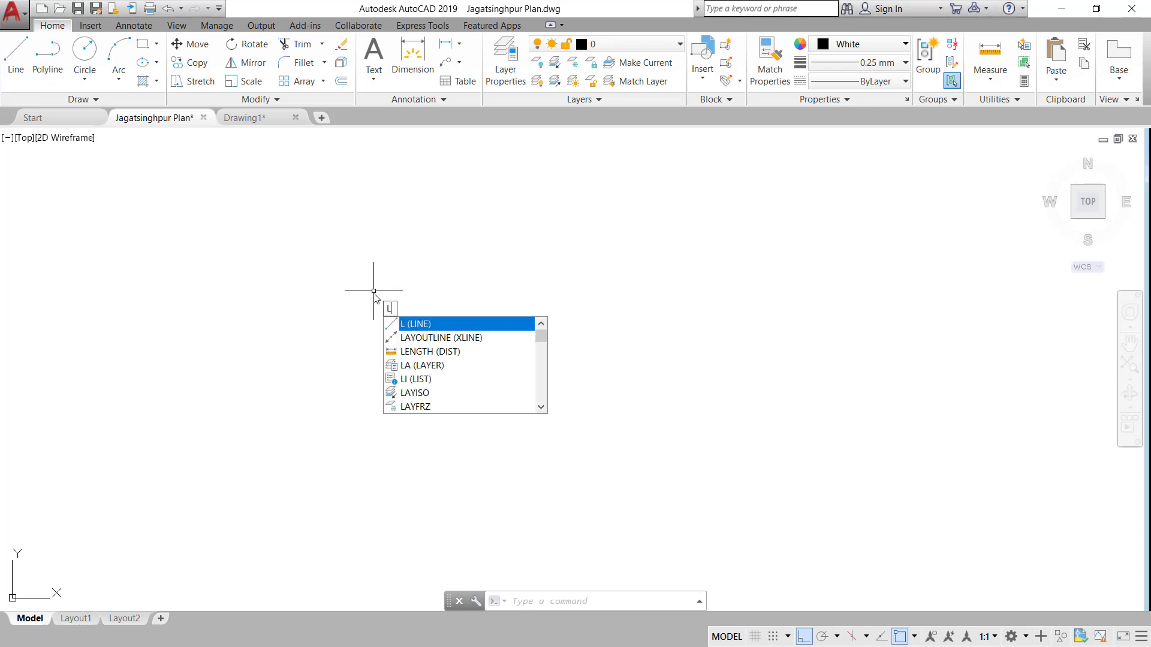
pyautogui.press('Return')
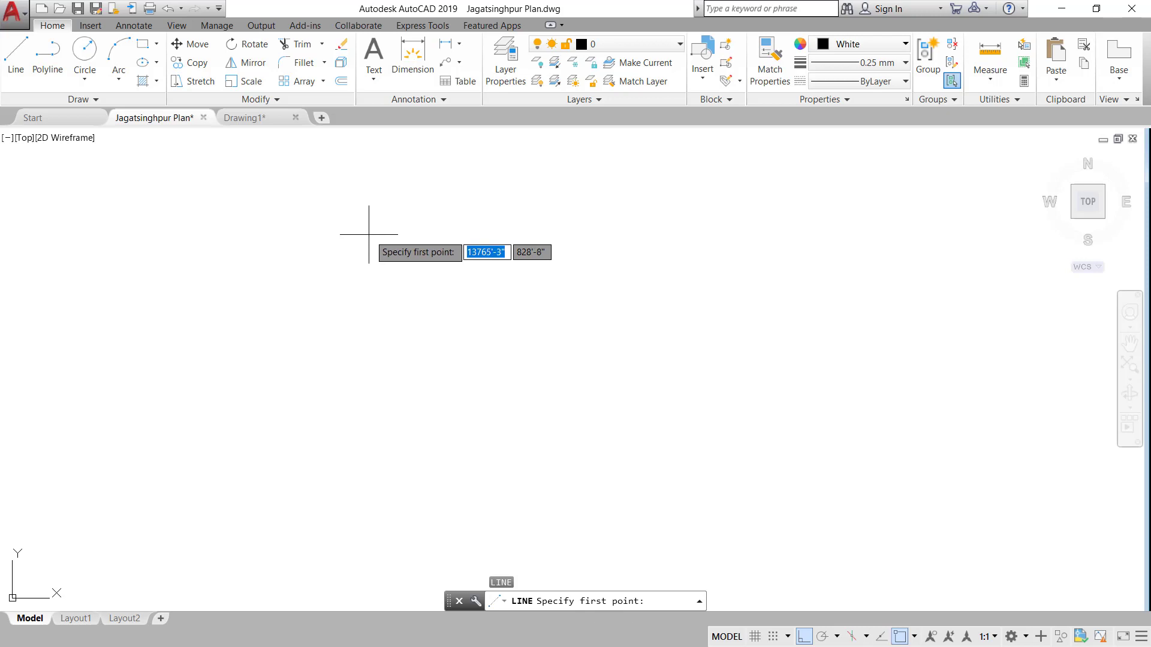
pyautogui.click(395, 251)
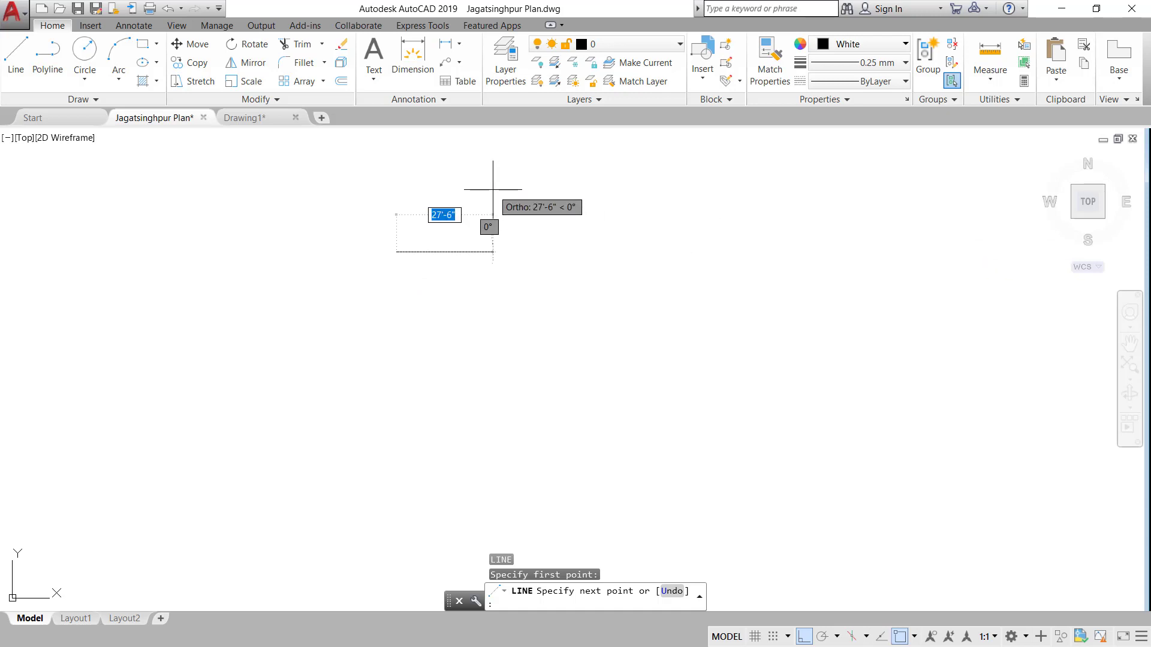
pyautogui.press('F8')
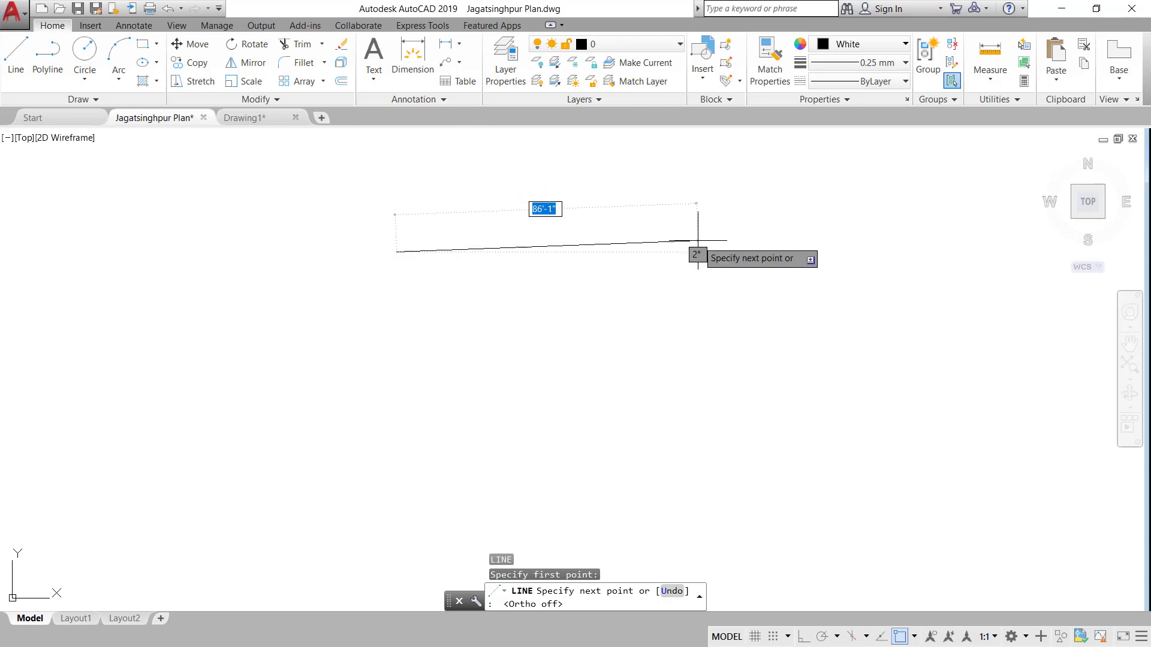
pyautogui.press('F8')
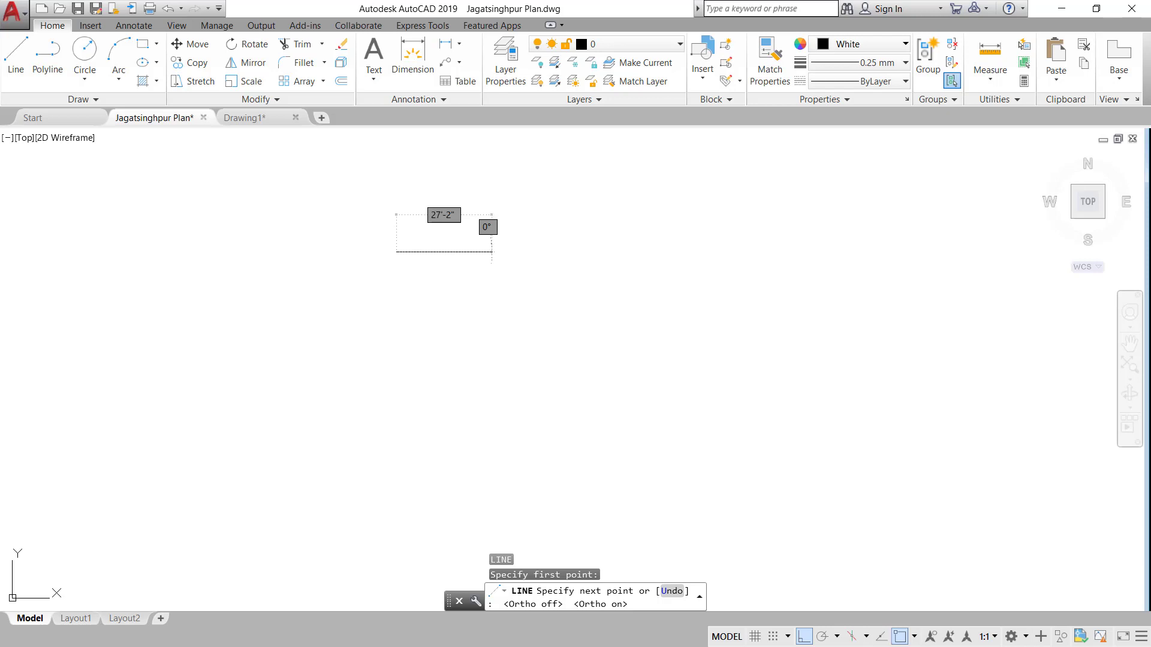
pyautogui.press('Escape')
pyautogui.press('Escape')
pyautogui.press('Escape')
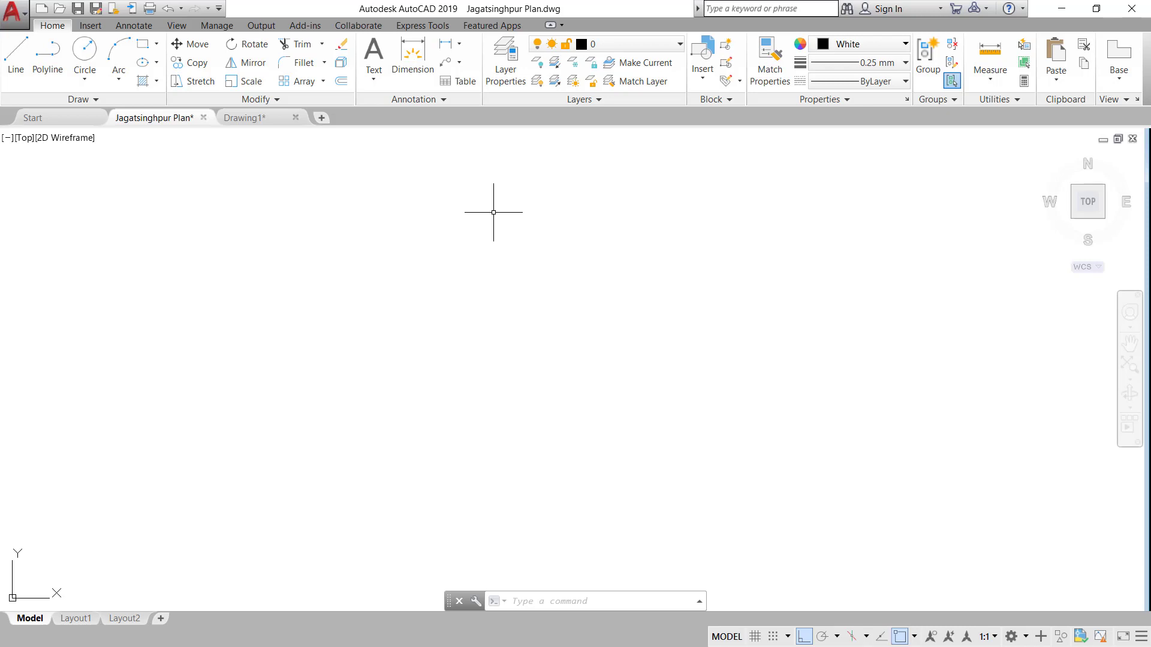
pyautogui.press('Escape')
pyautogui.press('Escape')
pyautogui.press('Escape')
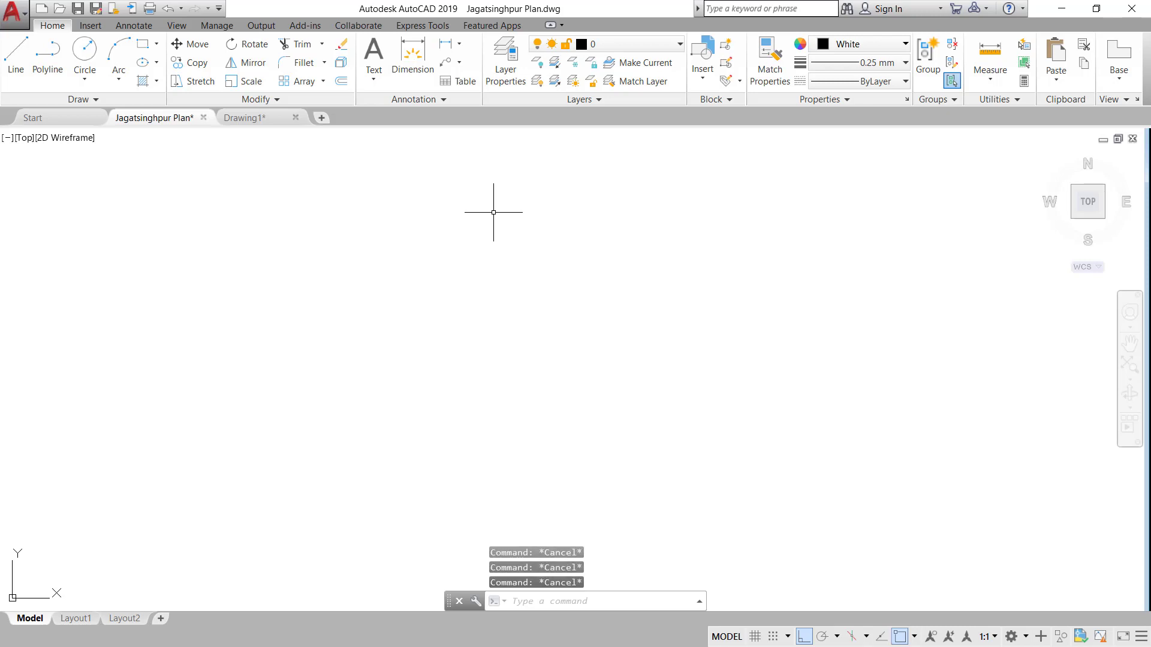
# Step: Draw a 10' horizontal line toward the right and continue it with a 10' segment straight down
pyautogui.write('L')
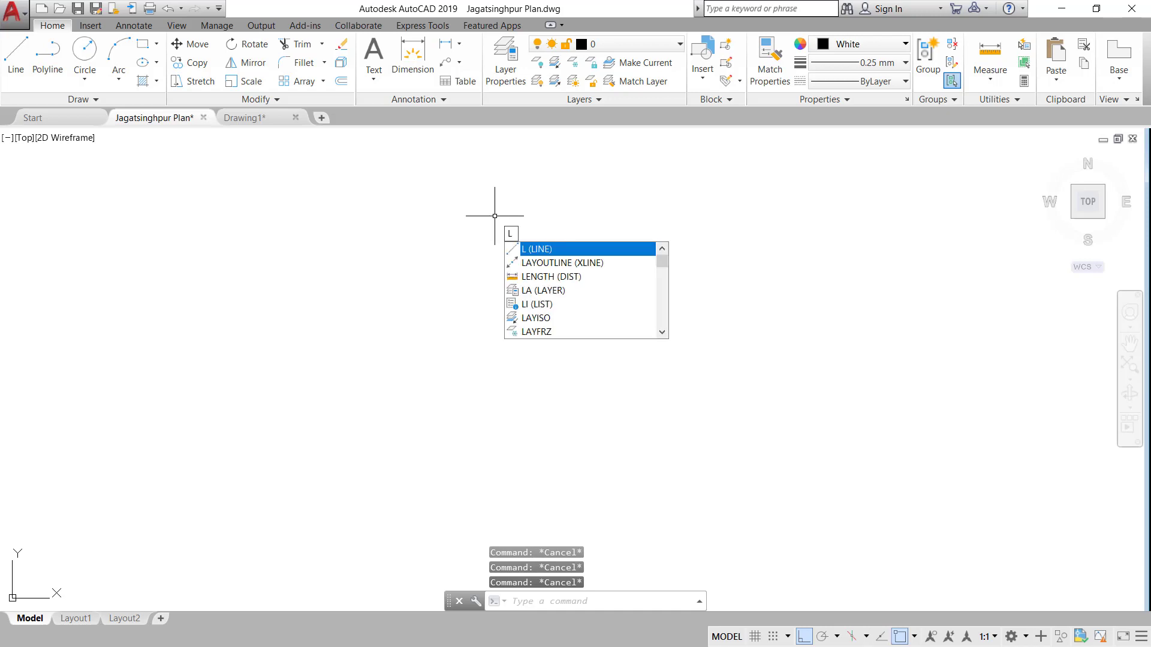
pyautogui.press('Return')
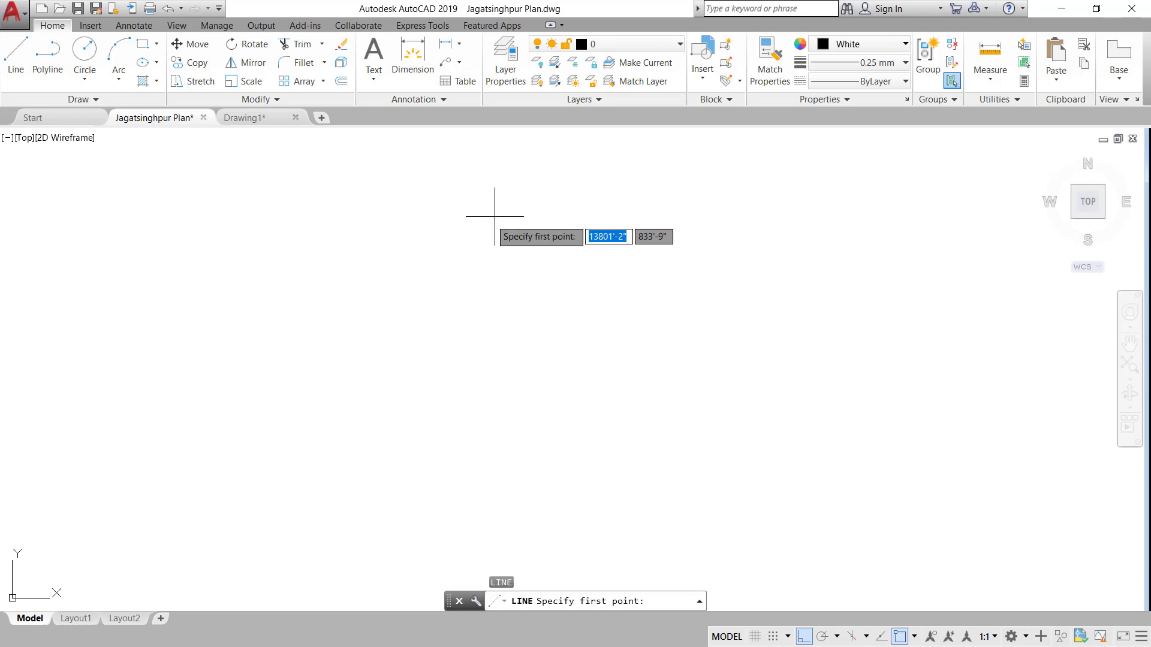
pyautogui.click(438, 245)
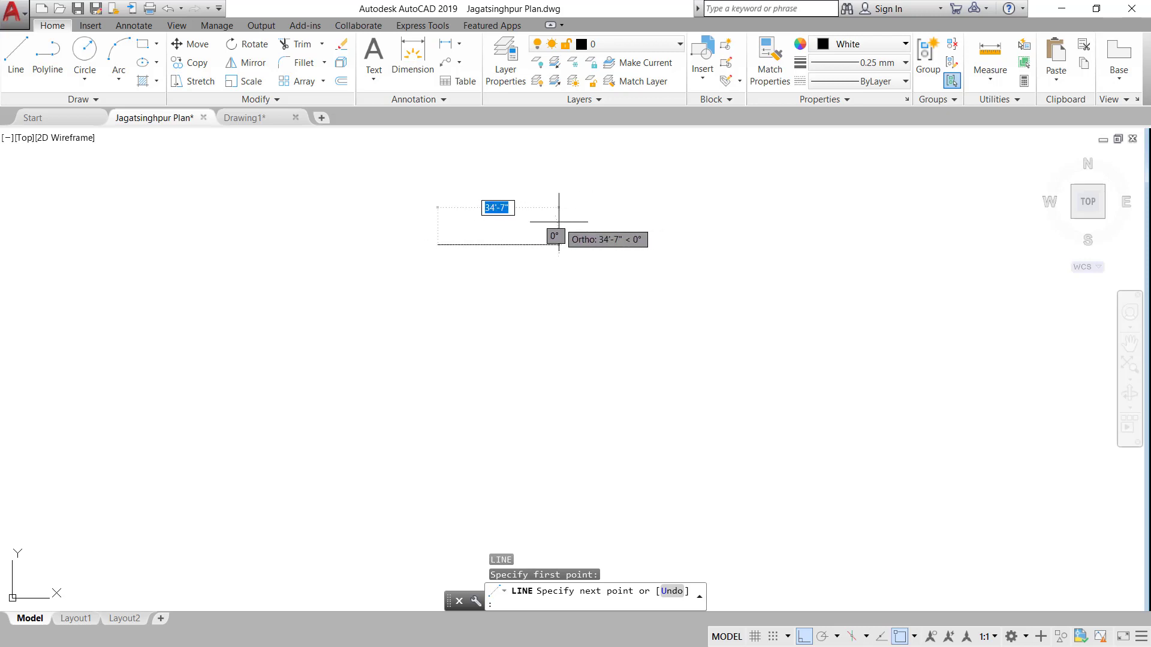
pyautogui.write('10')
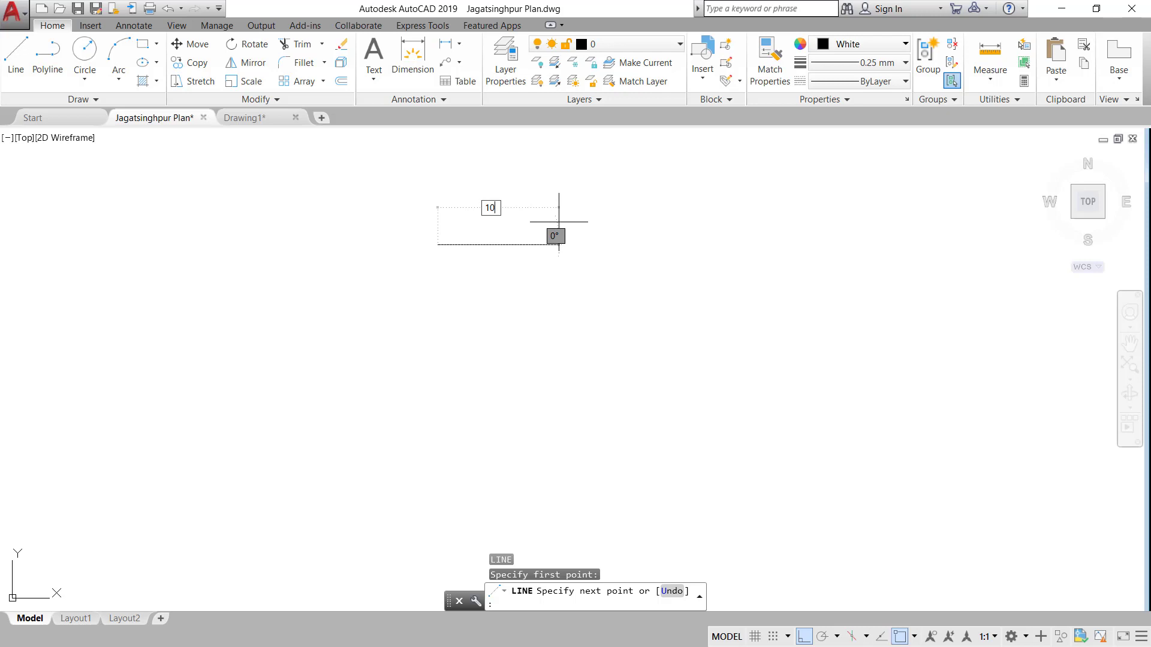
pyautogui.write("'")
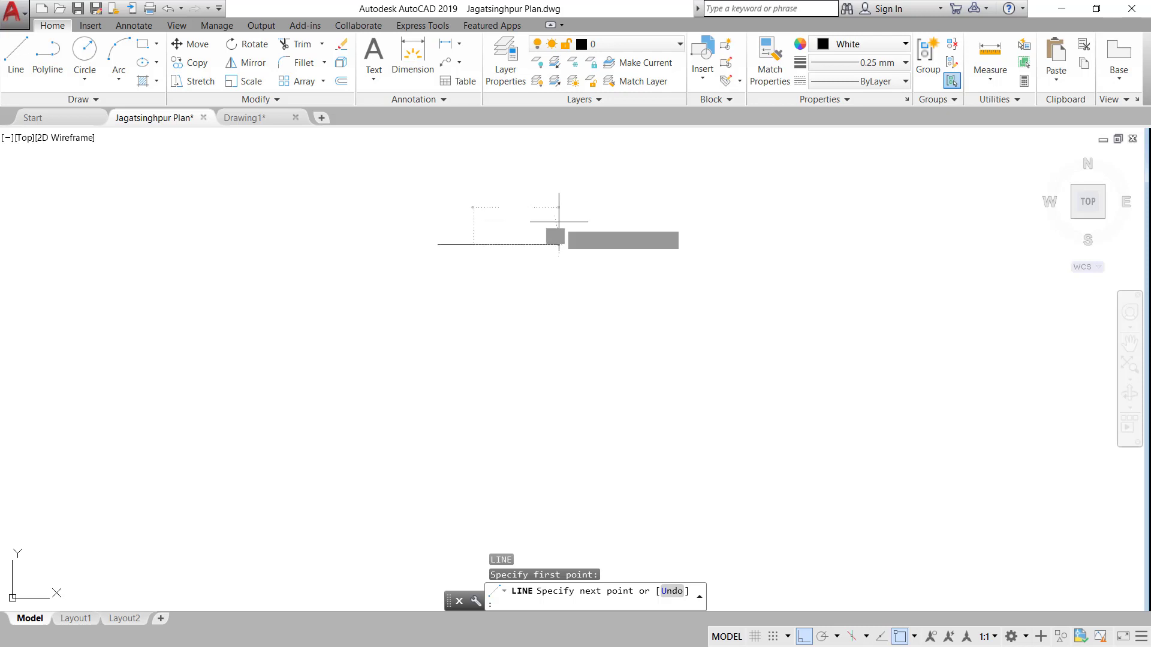
pyautogui.press('Return')
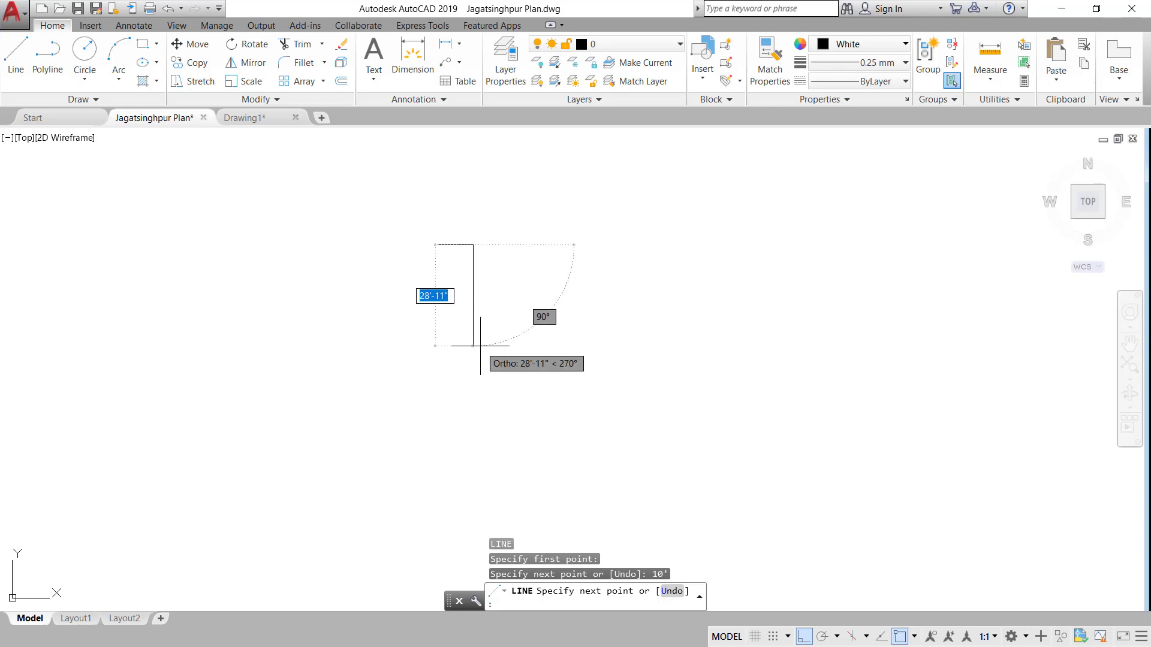
pyautogui.write("10'")
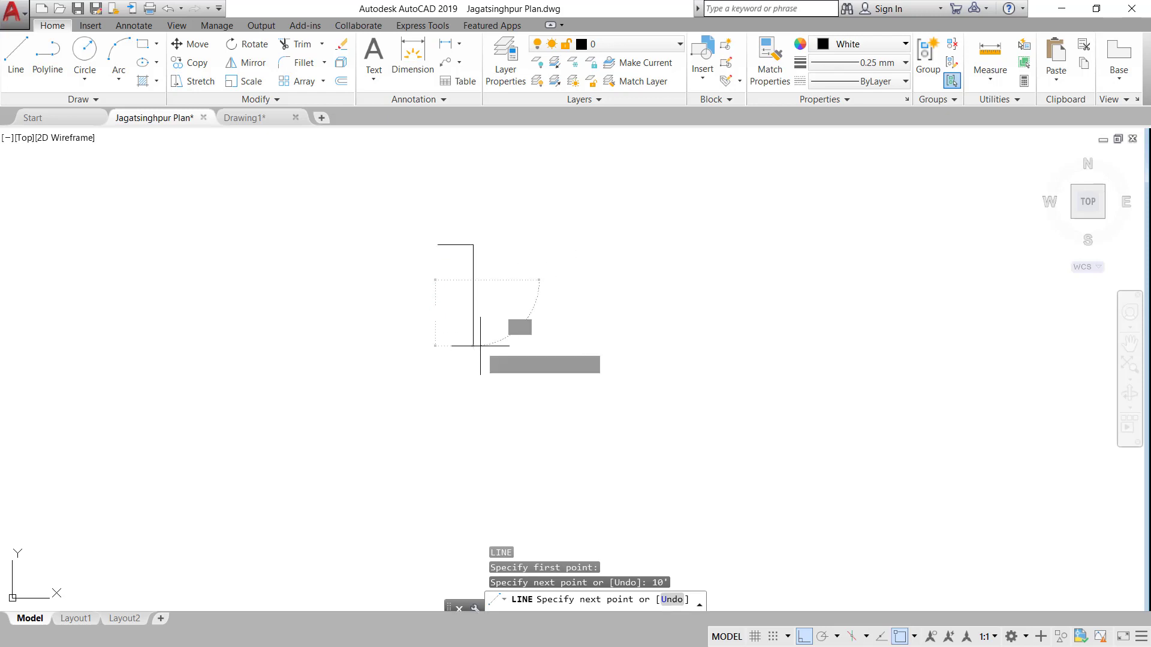
pyautogui.press('Return')
# Step: Draw the 10' bottom edge toward the left and close the square at its starting corner
pyautogui.write('10')
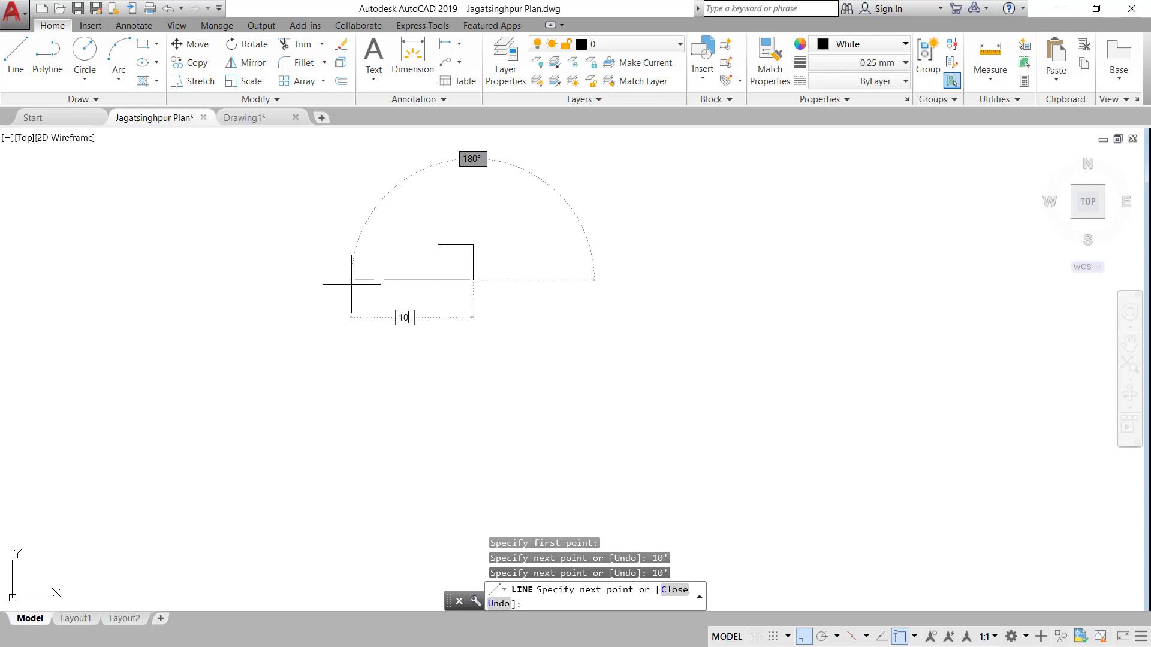
pyautogui.write("'")
pyautogui.press('Return')
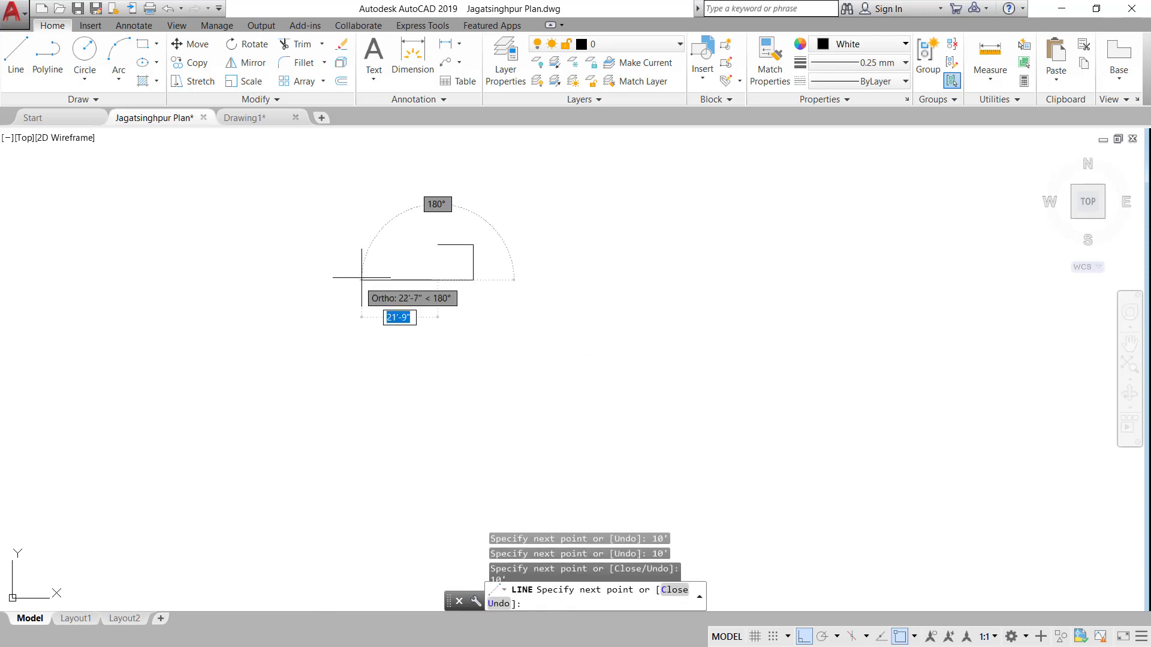
pyautogui.click(438, 244)
pyautogui.press('Escape')
pyautogui.press('Escape')
pyautogui.press('Escape')
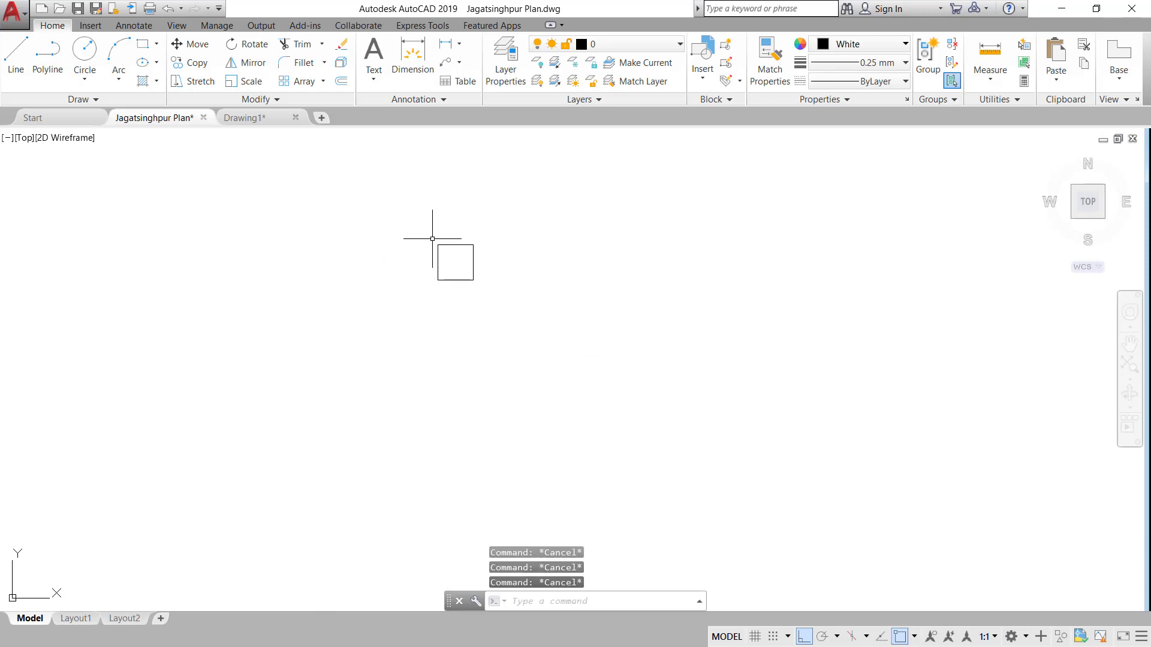
# Step: Add linear dimensions above the square's top edge and outside its left edge
pyautogui.scroll(5, 440, 257)
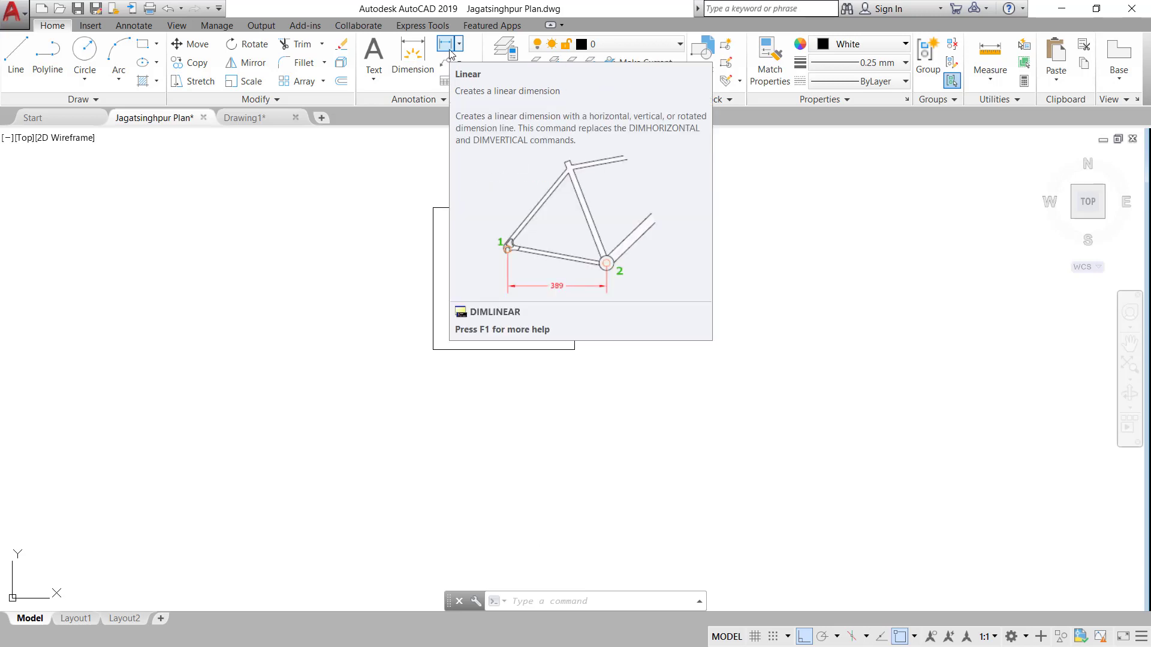
pyautogui.click(451, 53)
pyautogui.click(432, 207)
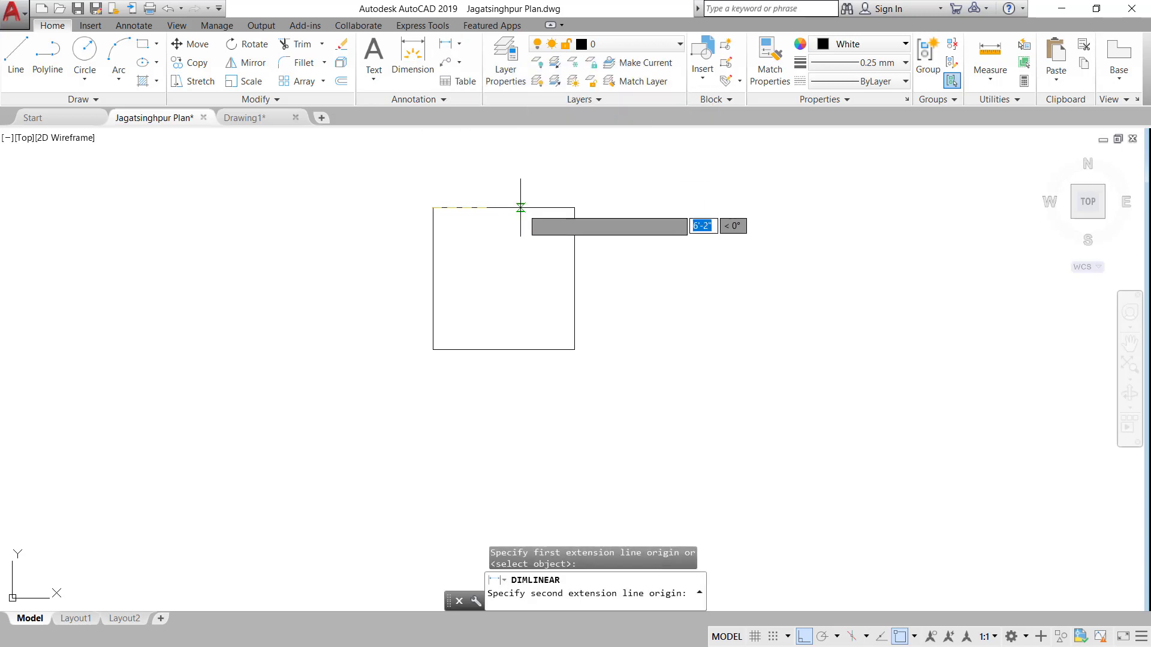
pyautogui.click(574, 207)
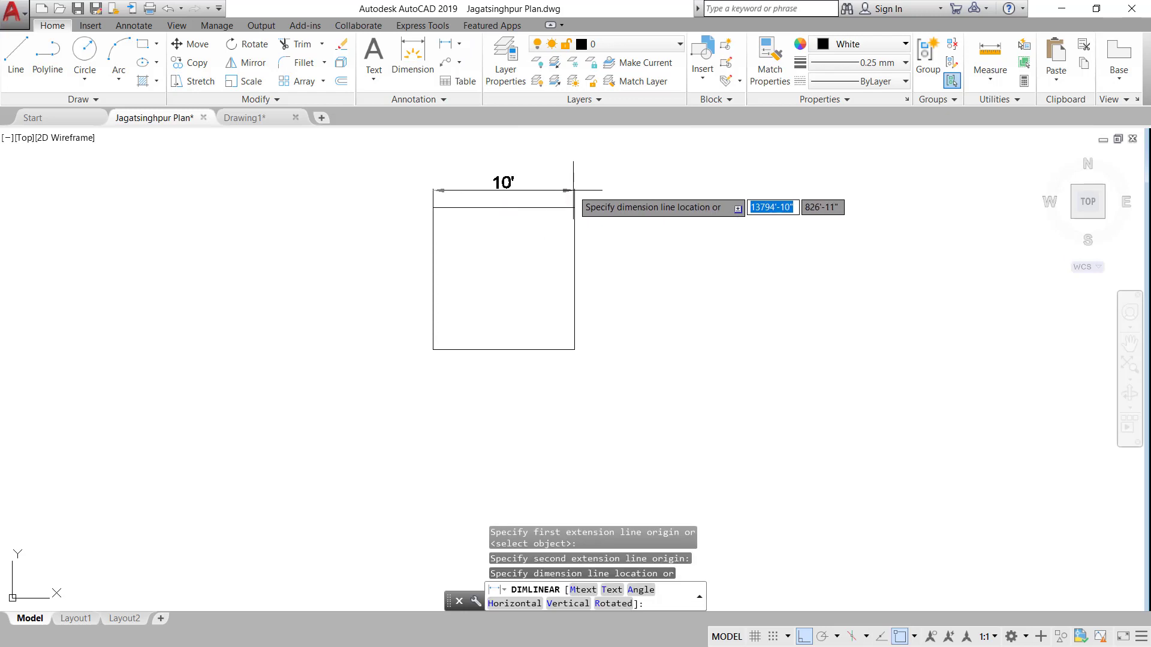
pyautogui.click(576, 189)
pyautogui.press('Return')
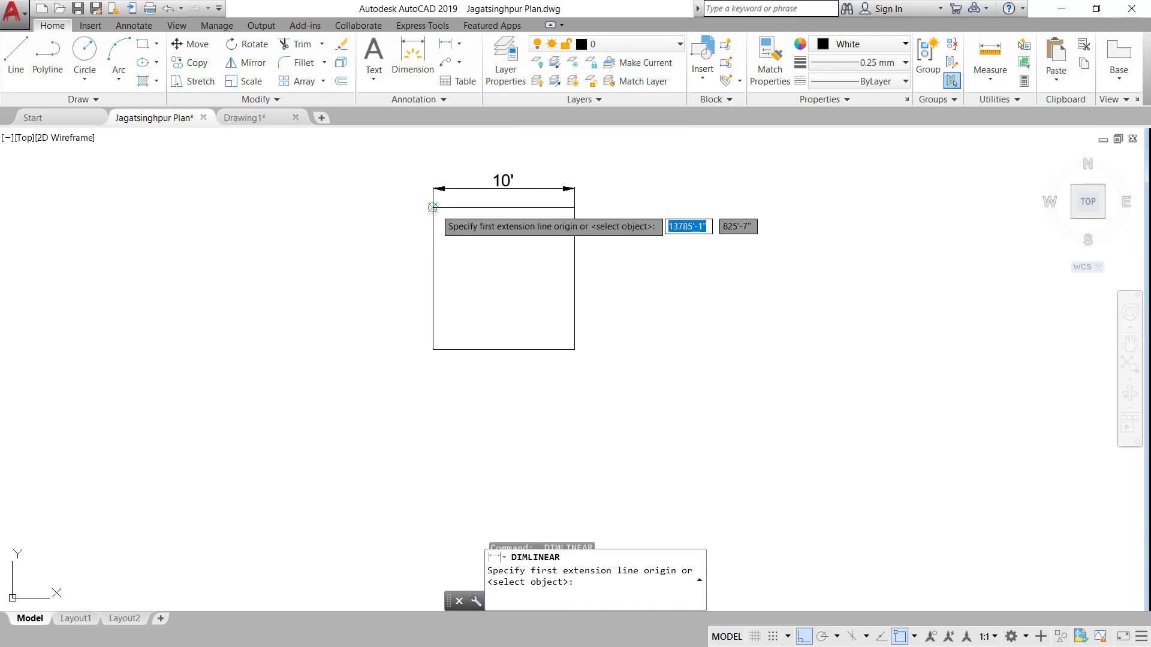
pyautogui.click(432, 209)
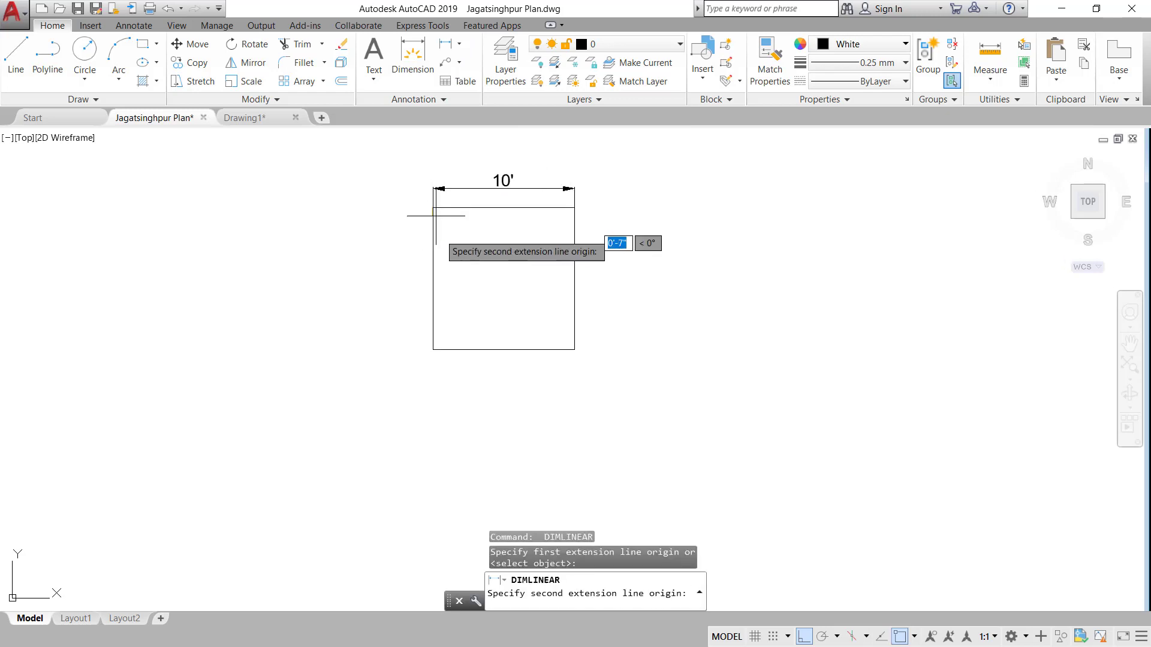
pyautogui.click(433, 349)
pyautogui.click(408, 349)
# Step: Add linear dimensions below the square's bottom edge and outside its right edge
pyautogui.press('Return')
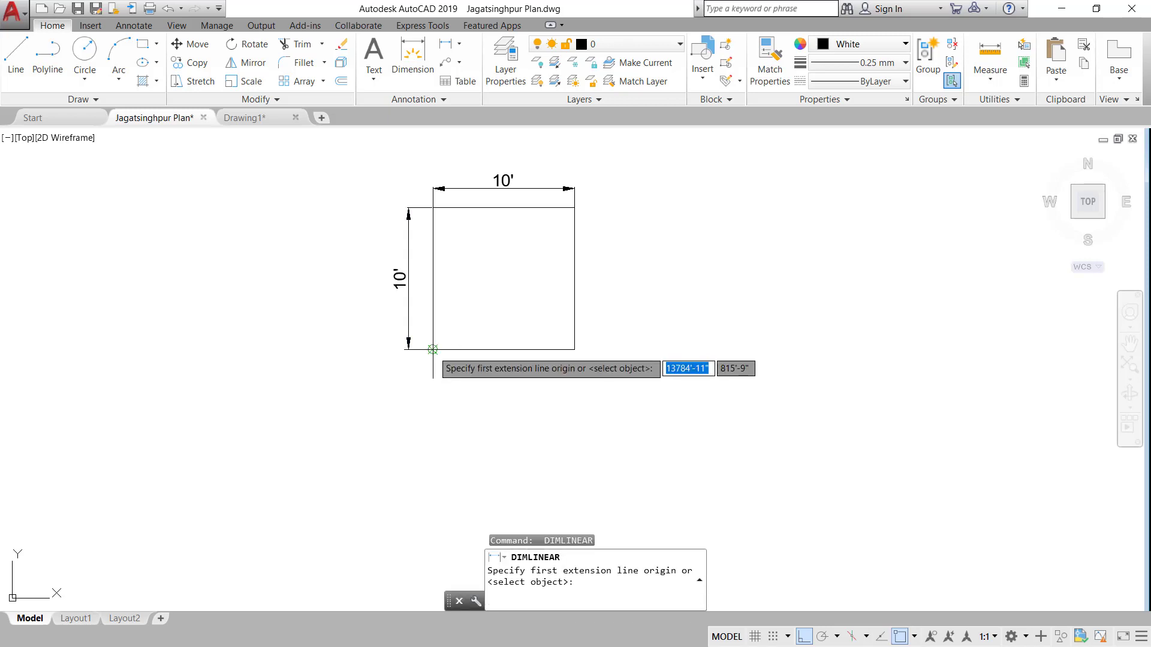
pyautogui.click(433, 349)
pyautogui.click(575, 349)
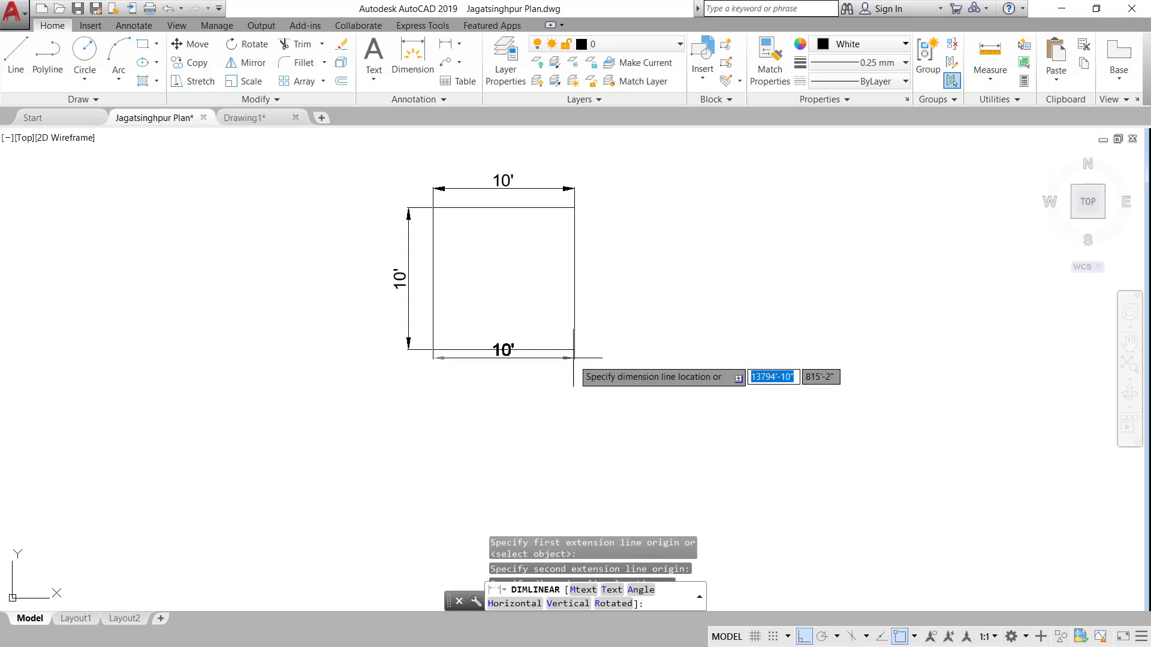
pyautogui.click(594, 377)
pyautogui.press('Return')
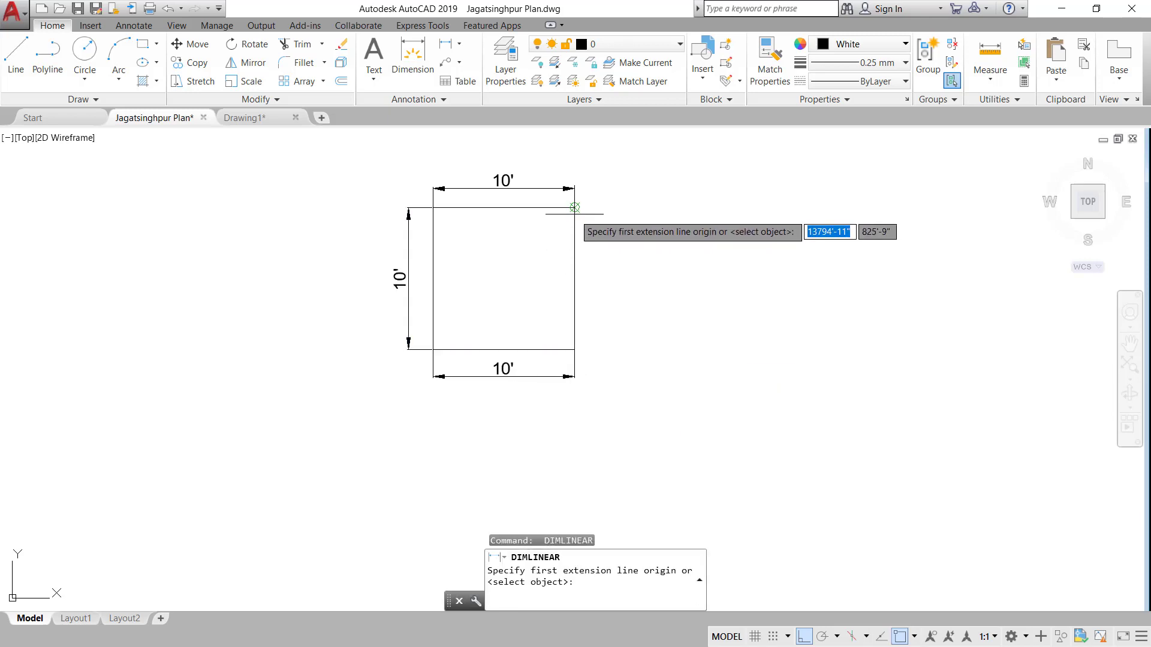
pyautogui.click(575, 208)
pyautogui.click(574, 349)
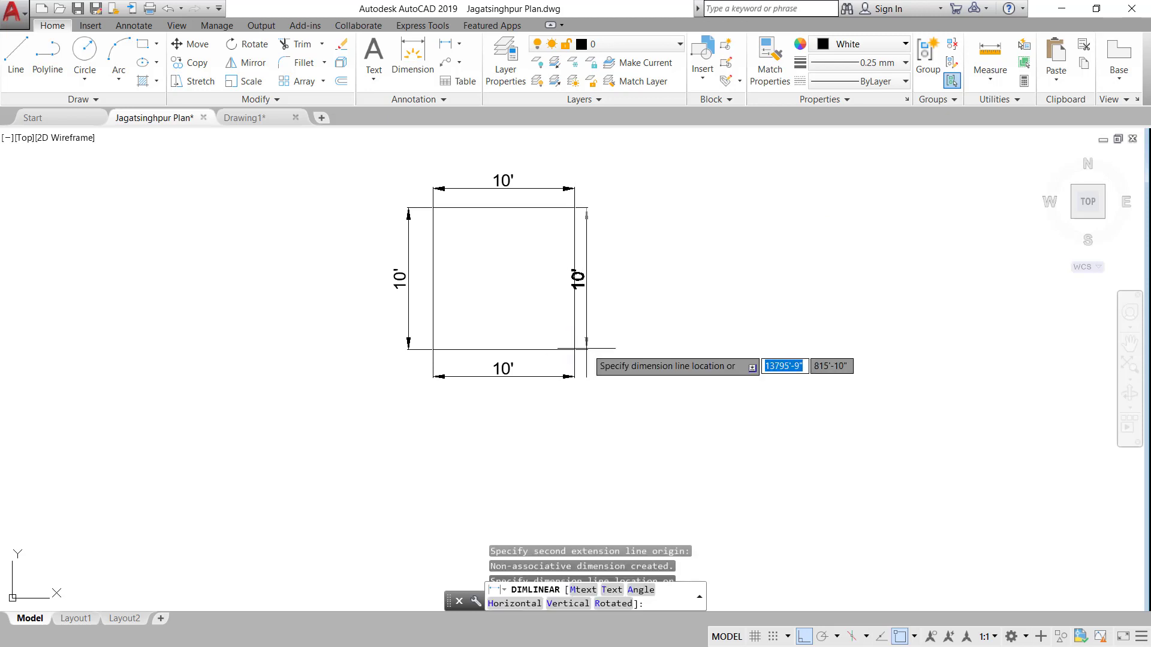
pyautogui.click(605, 348)
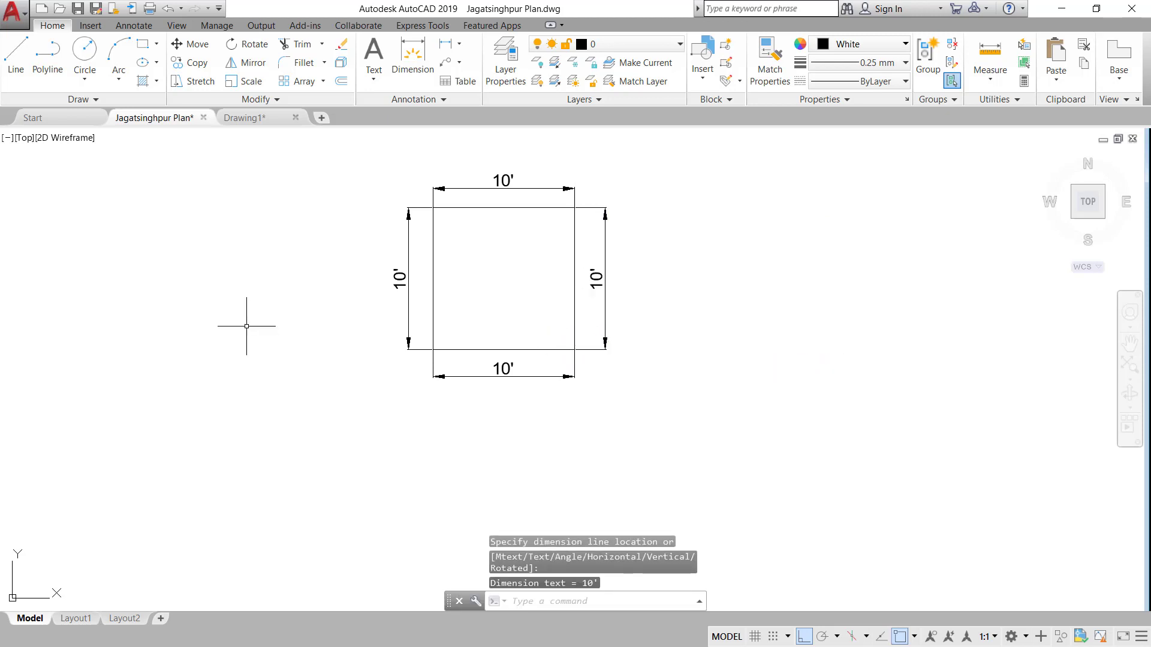
pyautogui.press('Escape')
pyautogui.press('Escape')
pyautogui.press('Escape')
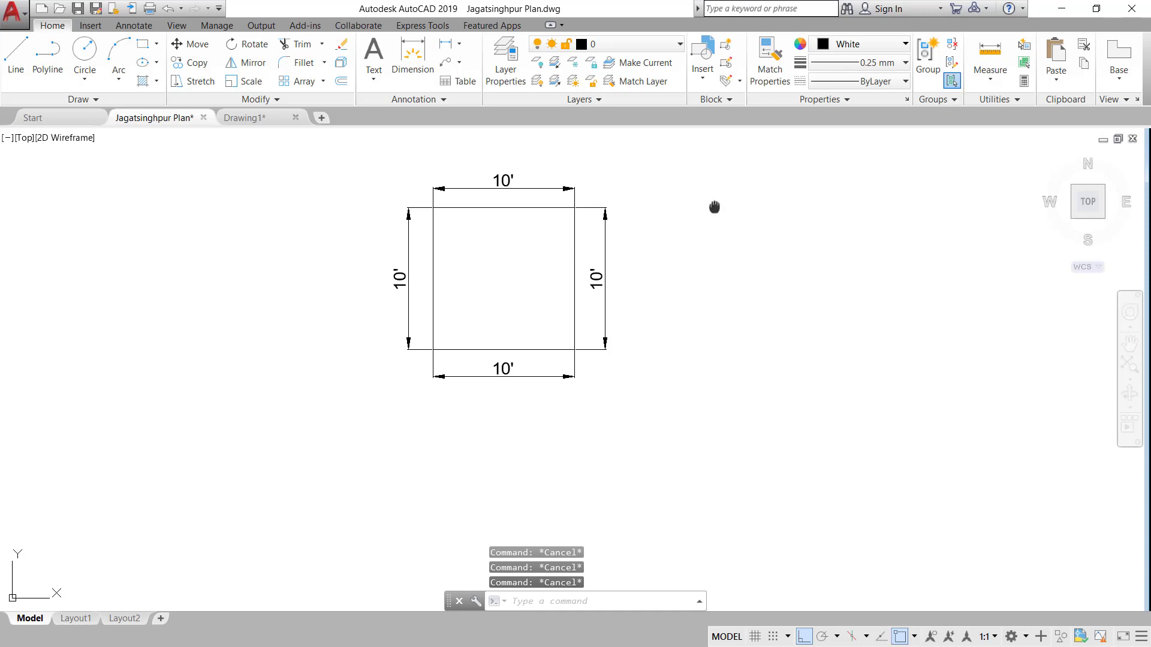
# Step: Start a horizontal line in the empty area right of the dimensioned square, with Ortho mode on
pyautogui.moveTo(714, 207); pyautogui.dragTo(578, 235, button='middle')
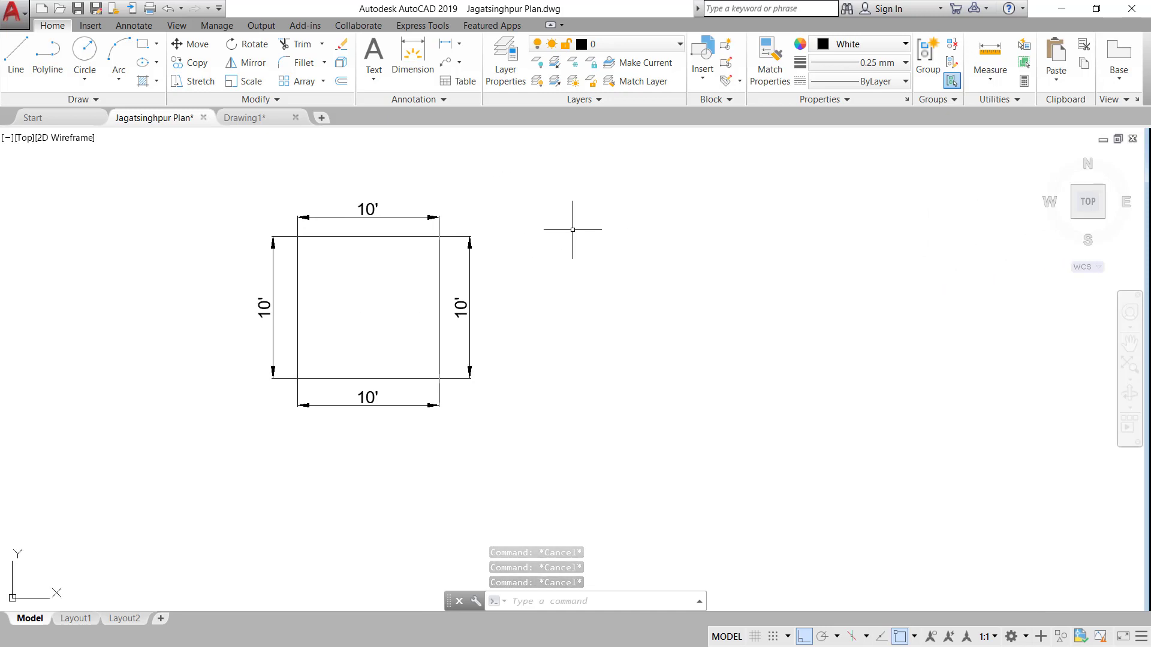
pyautogui.write('l')
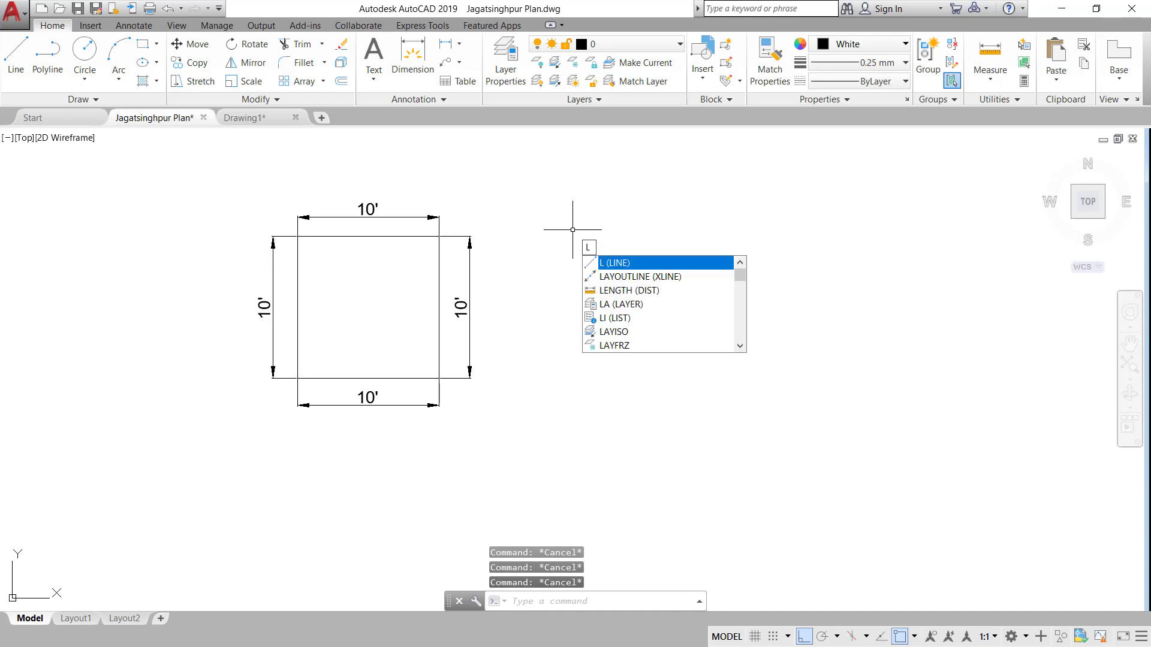
pyautogui.press('Return')
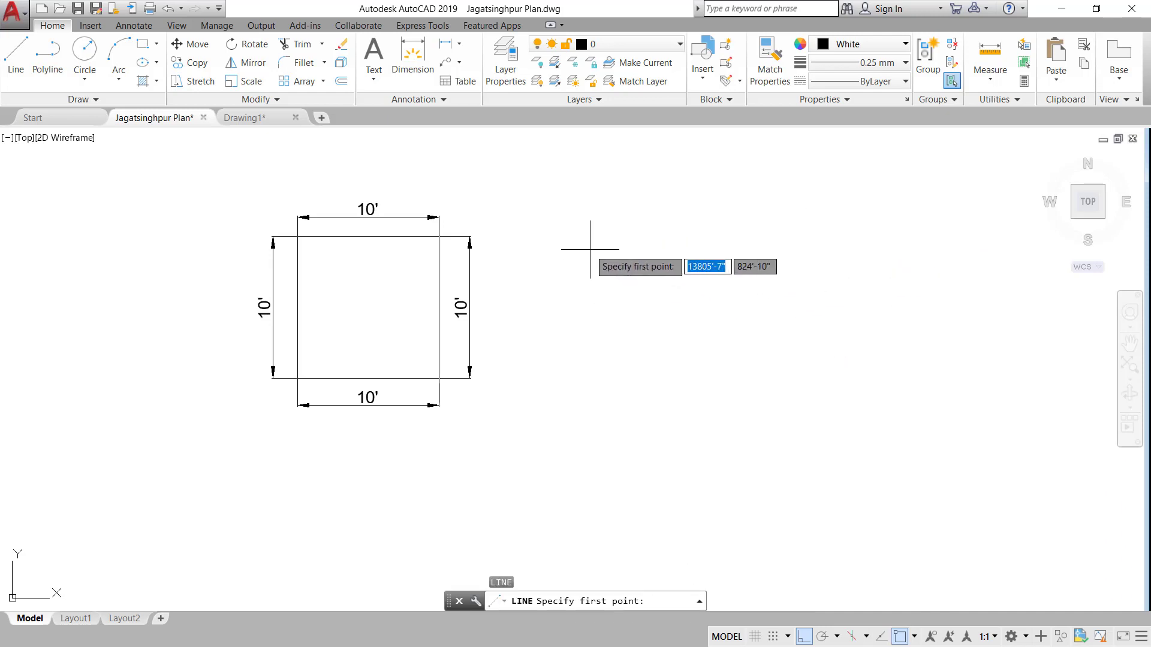
pyautogui.click(587, 247)
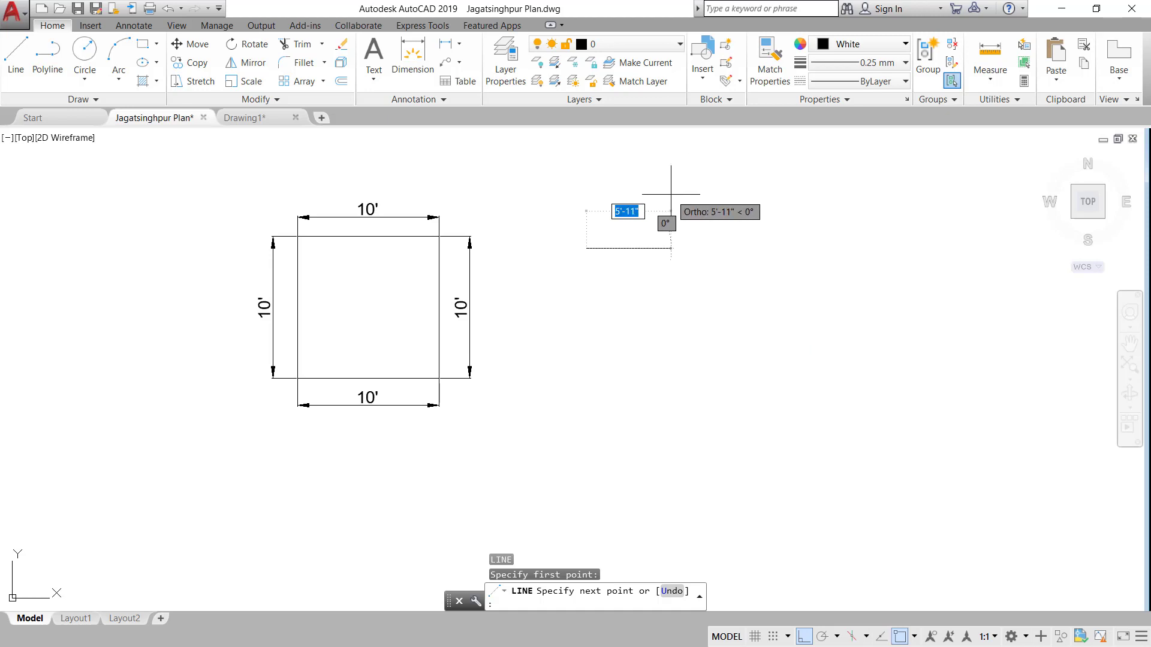
pyautogui.press('F8')
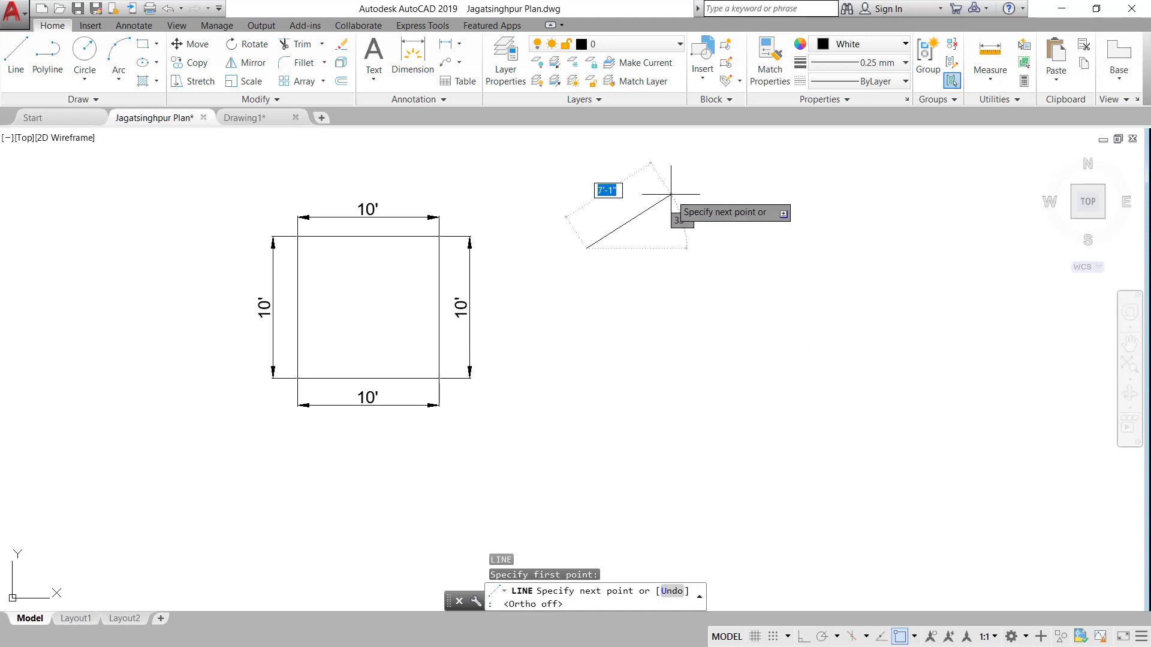
pyautogui.press('F8')
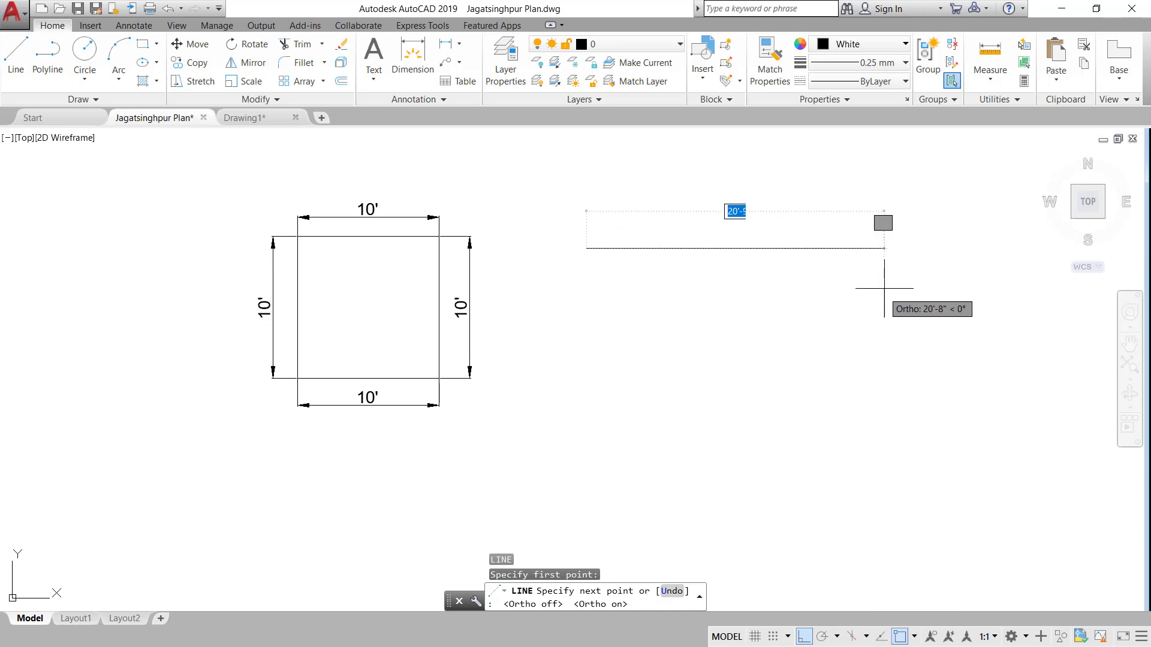